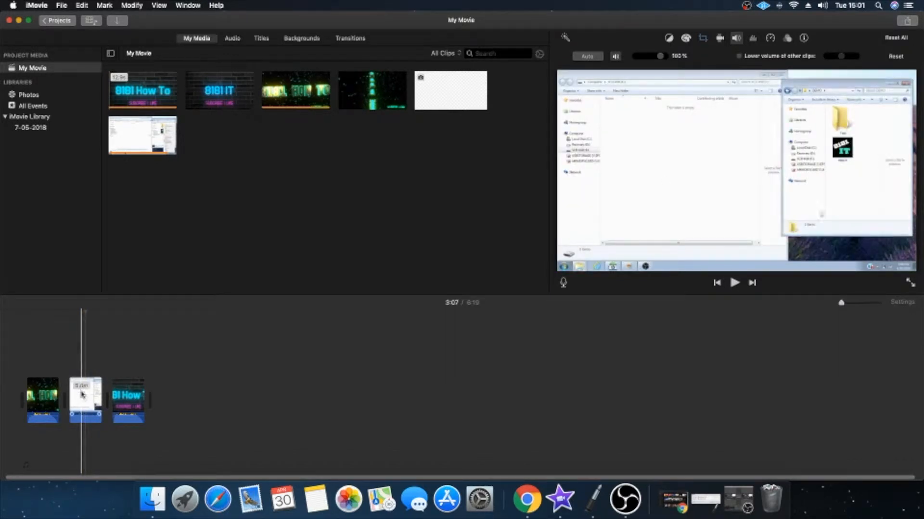
Play a short part of the screen-recording clip in the middle of the timeline to hear its audio.
{"action": "left_click", "coordinate": [83, 400]}
{"action": "key", "text": "space"}
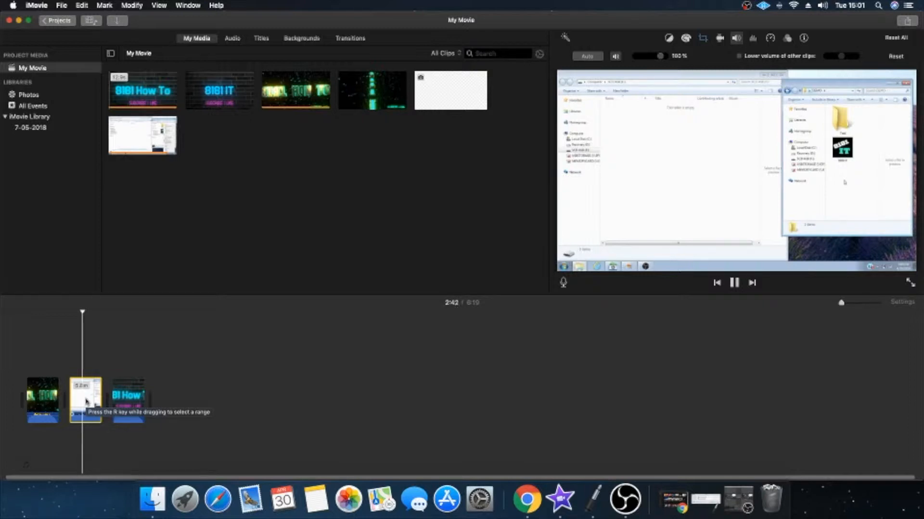
{"action": "key", "text": "space"}
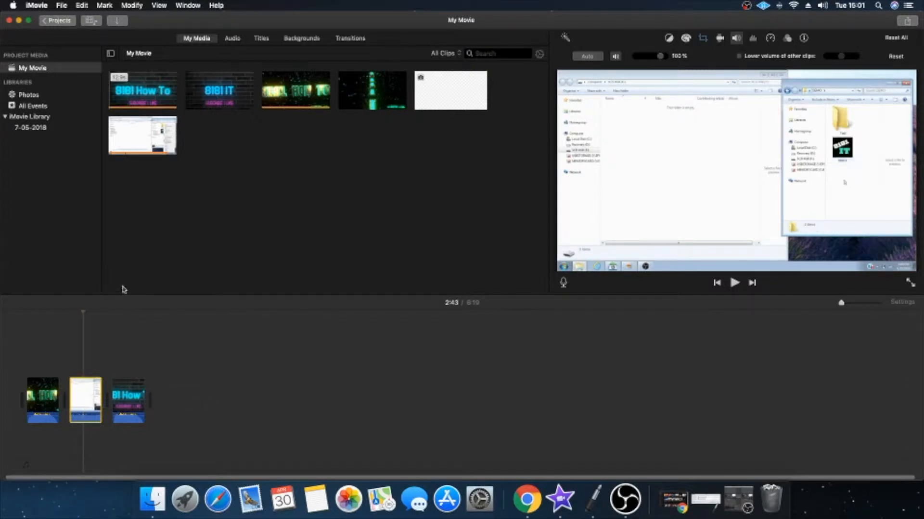
Import the audio file SCD8181 - Phoenix.mp3 from the SCD8181 Music folder into the project media.
{"action": "left_click", "coordinate": [117, 21]}
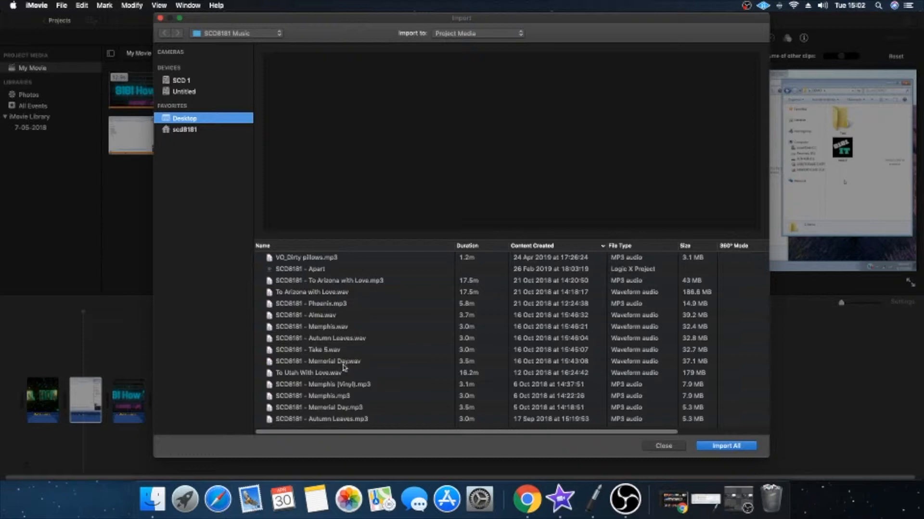
{"action": "left_click", "coordinate": [323, 305]}
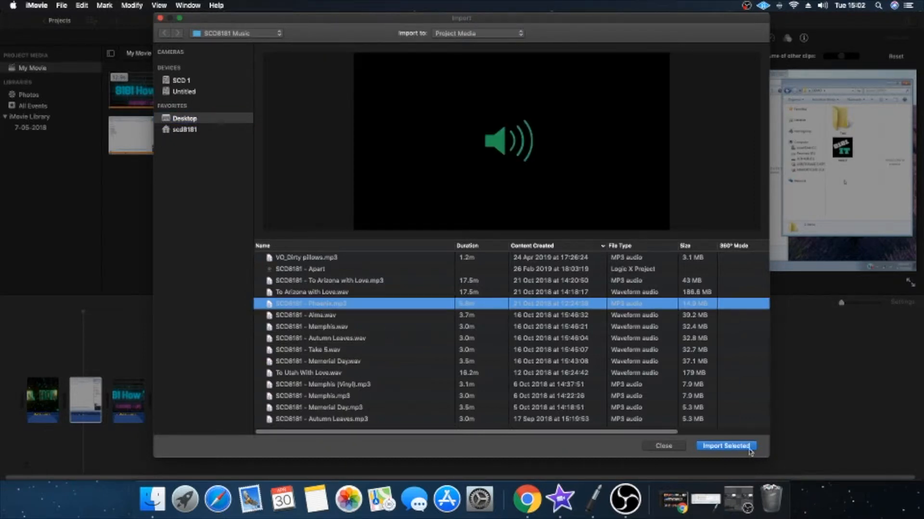
{"action": "left_click", "coordinate": [715, 448]}
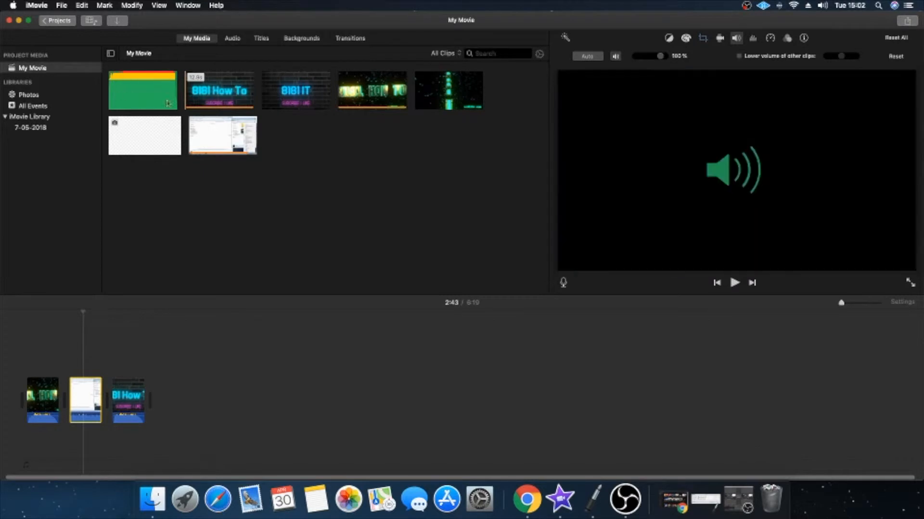
Add the imported Phoenix music to the timeline and place it after the end of the last video clip.
{"action": "left_click", "coordinate": [128, 85]}
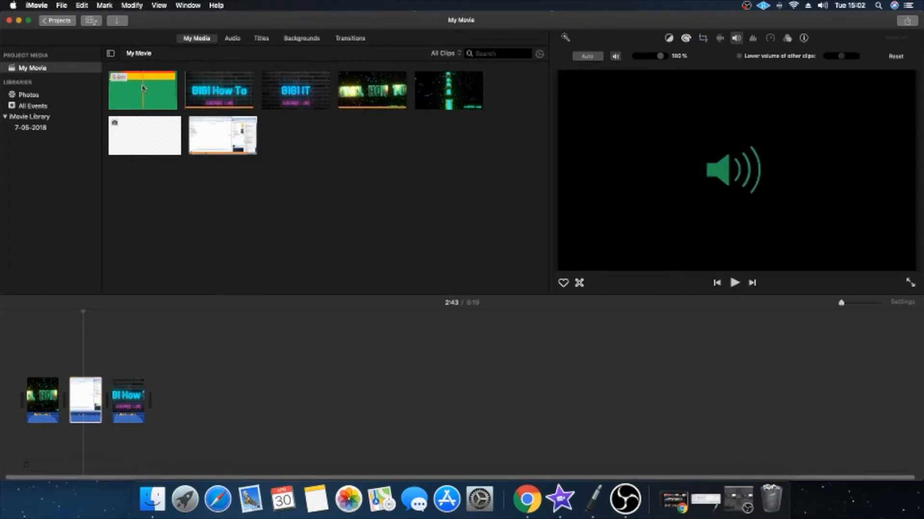
{"action": "left_click_drag", "start_coordinate": [142, 88], "coordinate": [111, 350]}
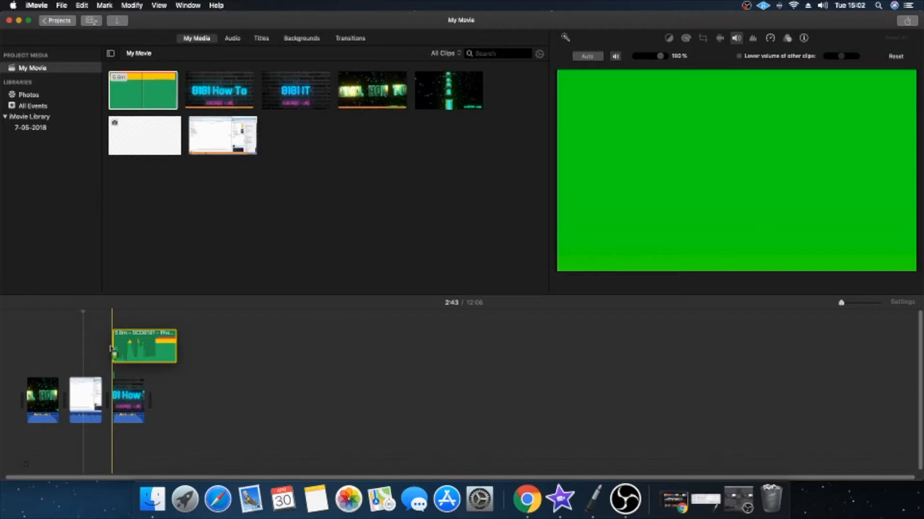
{"action": "left_click_drag", "start_coordinate": [112, 349], "coordinate": [111, 346]}
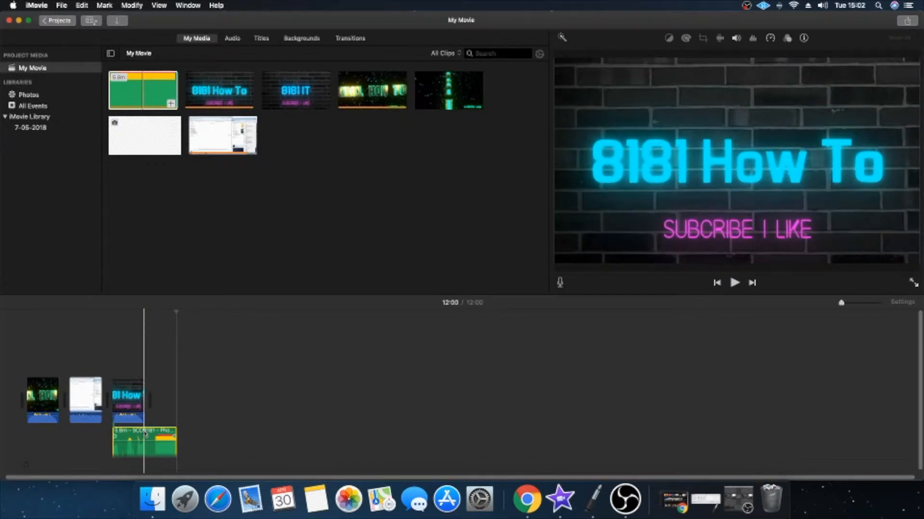
{"action": "left_click_drag", "start_coordinate": [150, 433], "coordinate": [204, 432]}
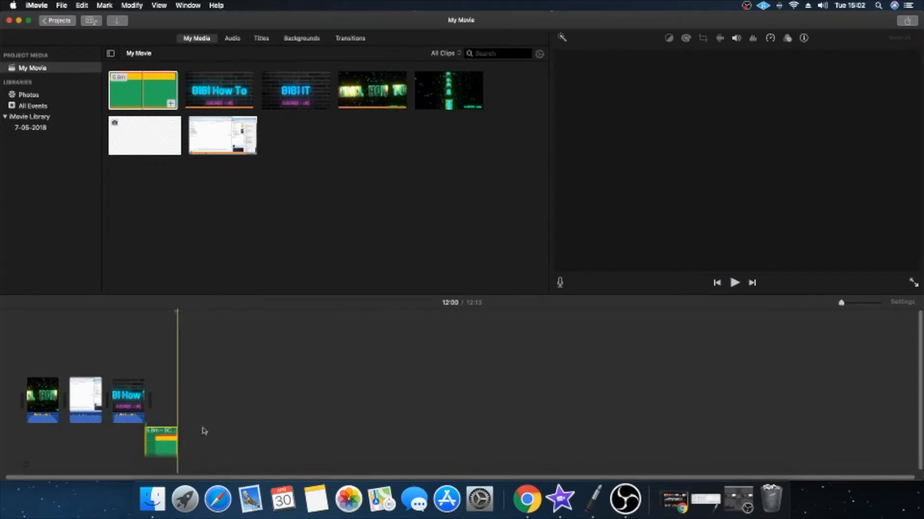
Play the music clip on its own in the timeline to hear its volume level.
{"action": "left_click", "coordinate": [152, 416]}
{"action": "key", "text": "space"}
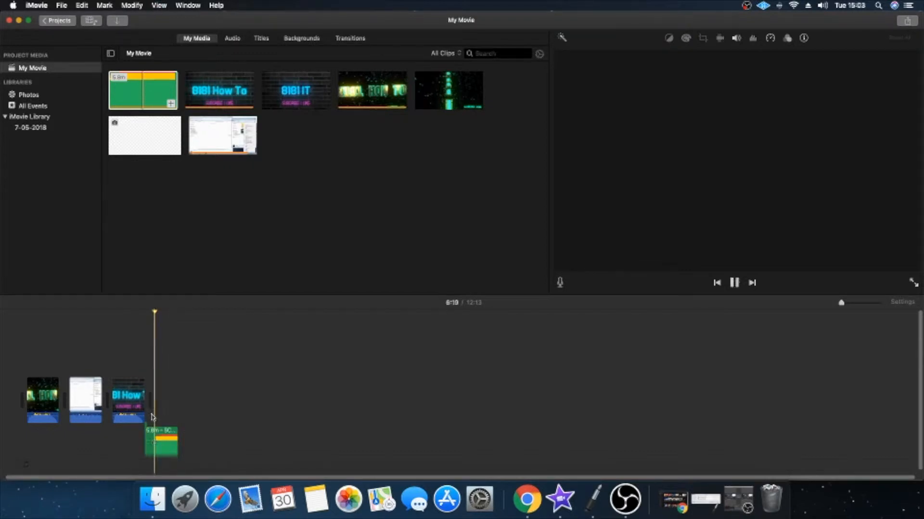
{"action": "left_click", "coordinate": [163, 449]}
{"action": "key", "text": "space"}
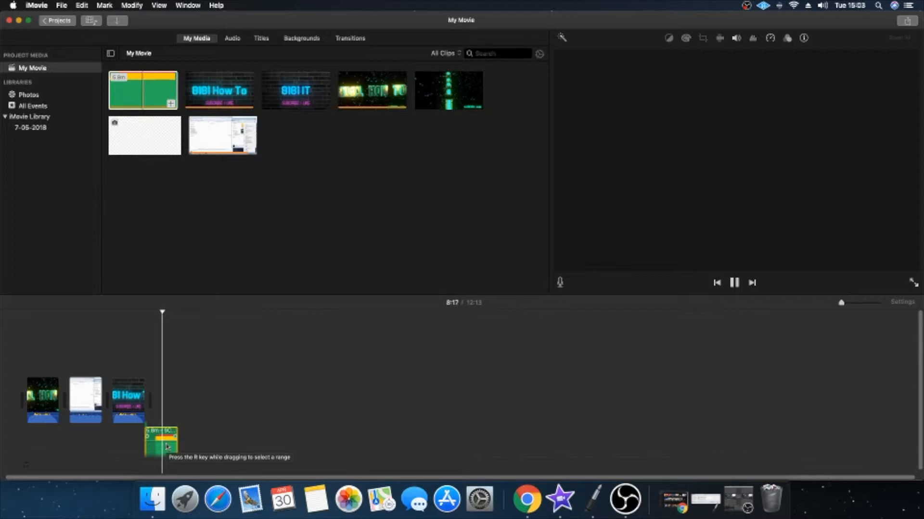
{"action": "key", "text": "space"}
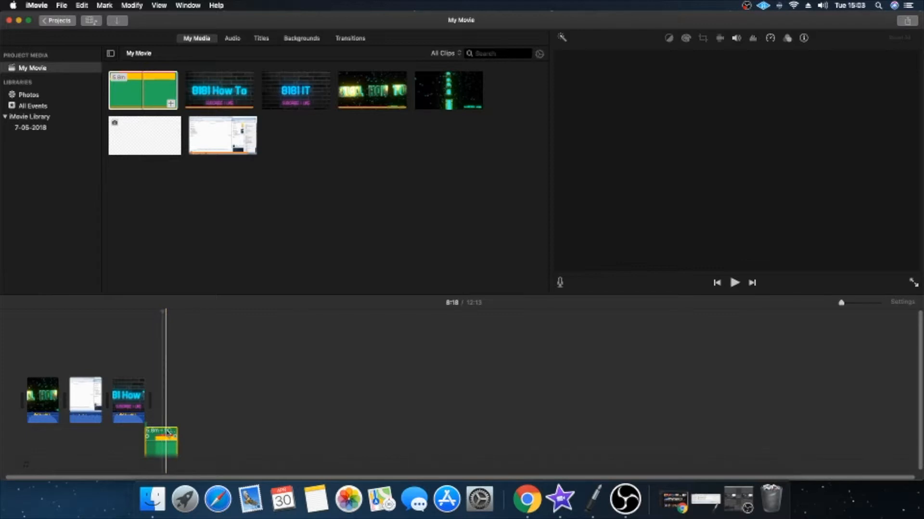
Play the middle screen-recording clip without music to compare its voice level.
{"action": "left_click", "coordinate": [87, 407]}
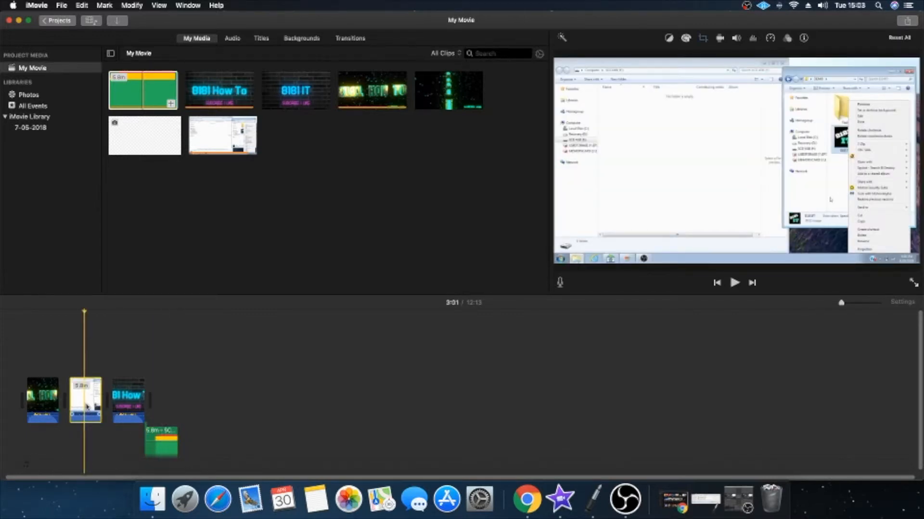
{"action": "key", "text": "space"}
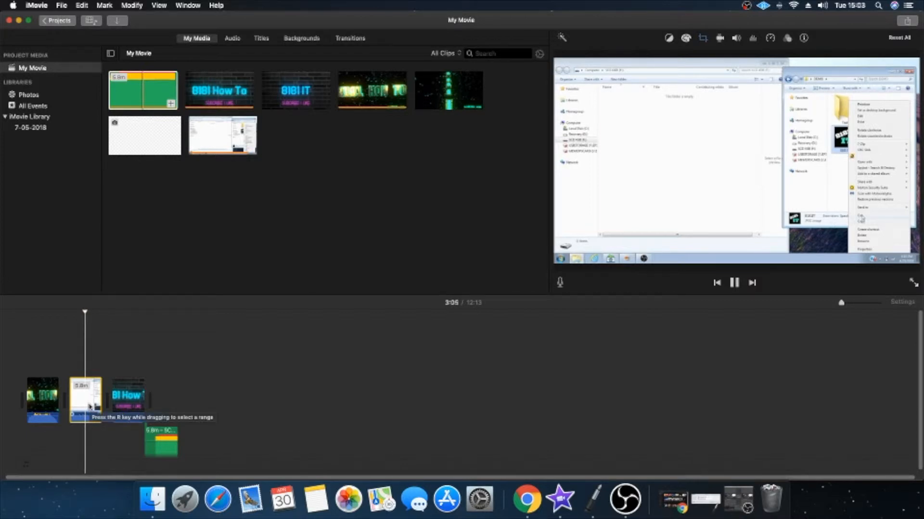
{"action": "key", "text": "space"}
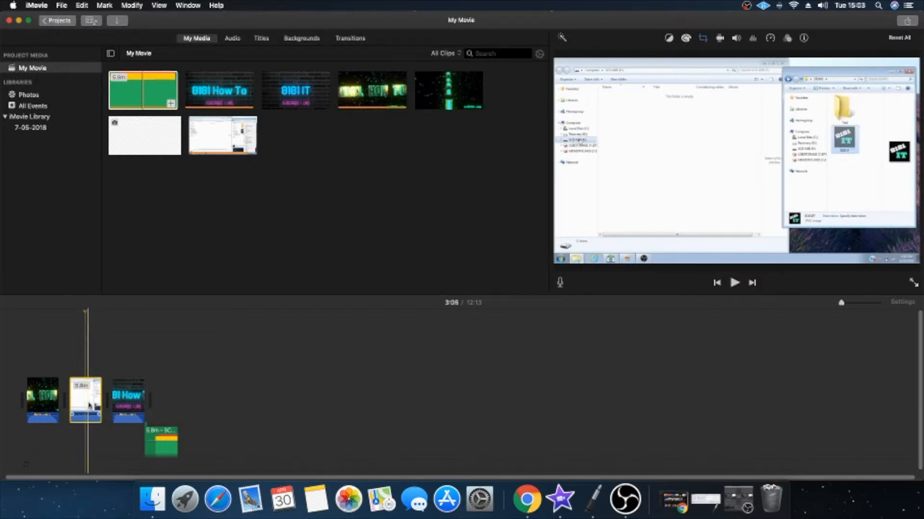
Move the music clip beneath the middle screen-recording clip and play both together to check the mix.
{"action": "left_click_drag", "start_coordinate": [165, 435], "coordinate": [87, 434]}
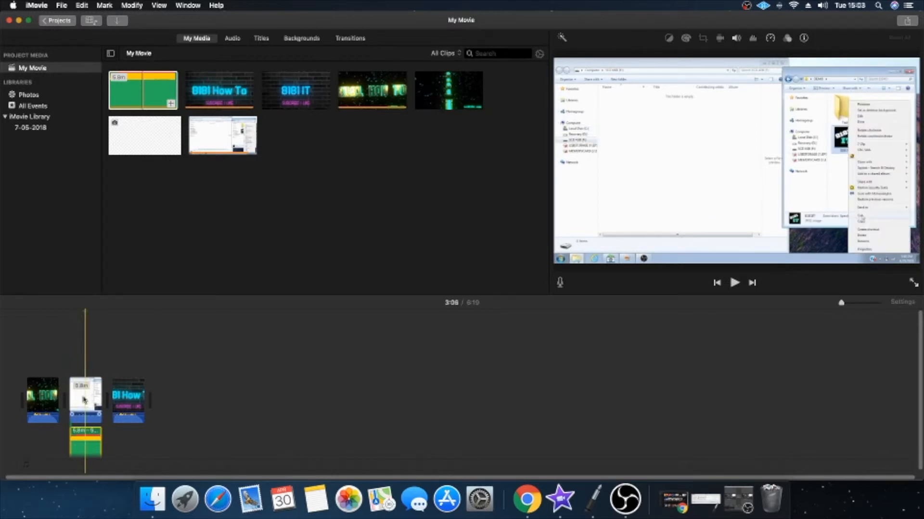
{"action": "left_click", "coordinate": [75, 432]}
{"action": "key", "text": "space"}
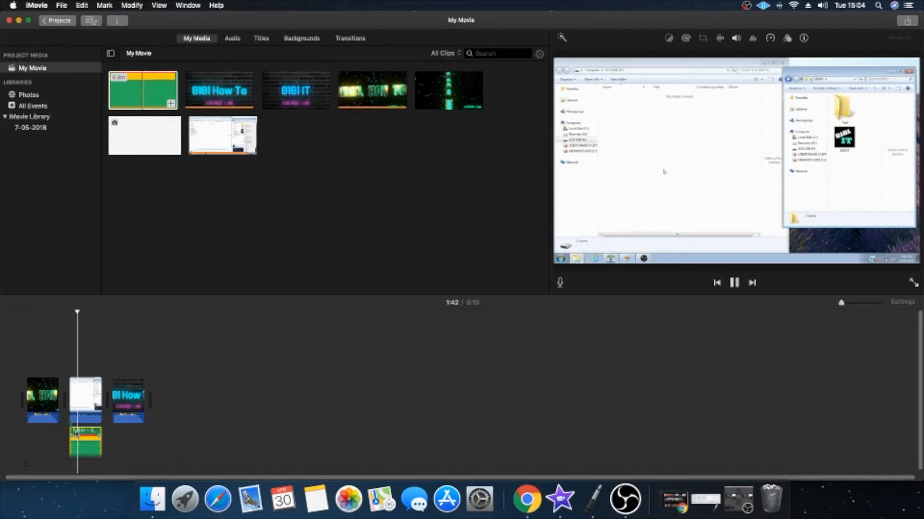
{"action": "key", "text": "space"}
Enable lowering the volume of other clips in the audio settings of the middle screen-recording clip.
{"action": "left_click", "coordinate": [86, 396]}
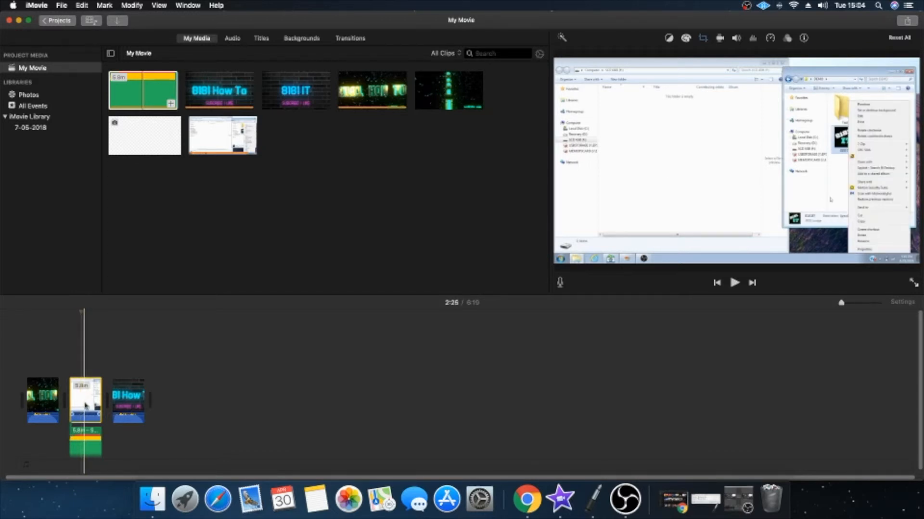
{"action": "left_click", "coordinate": [737, 40]}
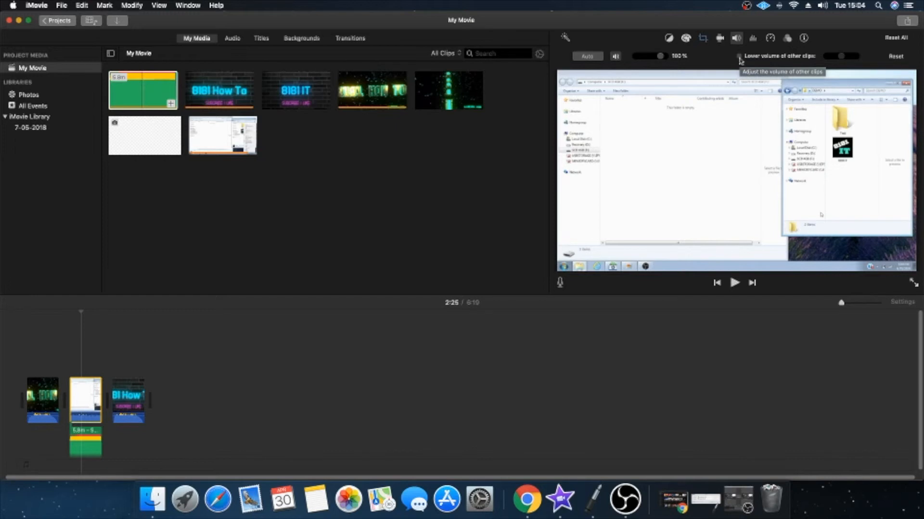
{"action": "left_click", "coordinate": [739, 56]}
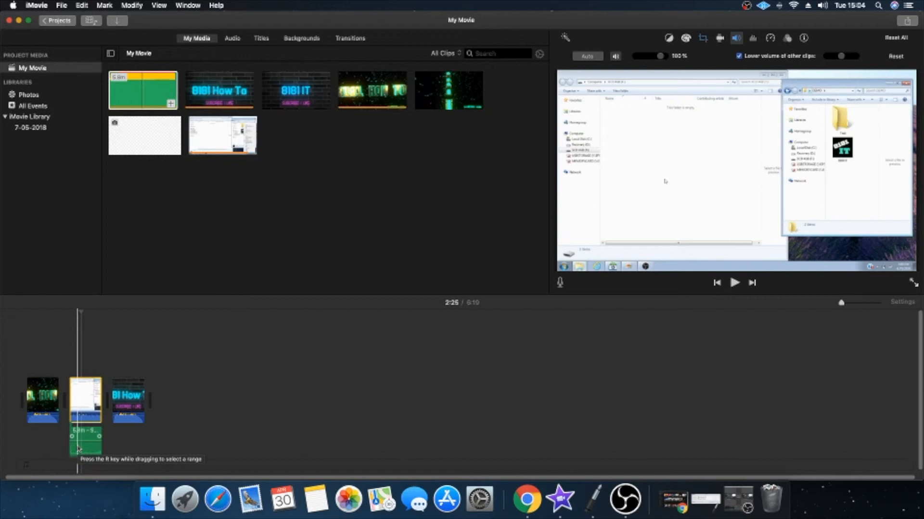
Play two parts of the movie where the music lies under the screen recording to check the ducked mix.
{"action": "left_click", "coordinate": [79, 449]}
{"action": "key", "text": "space"}
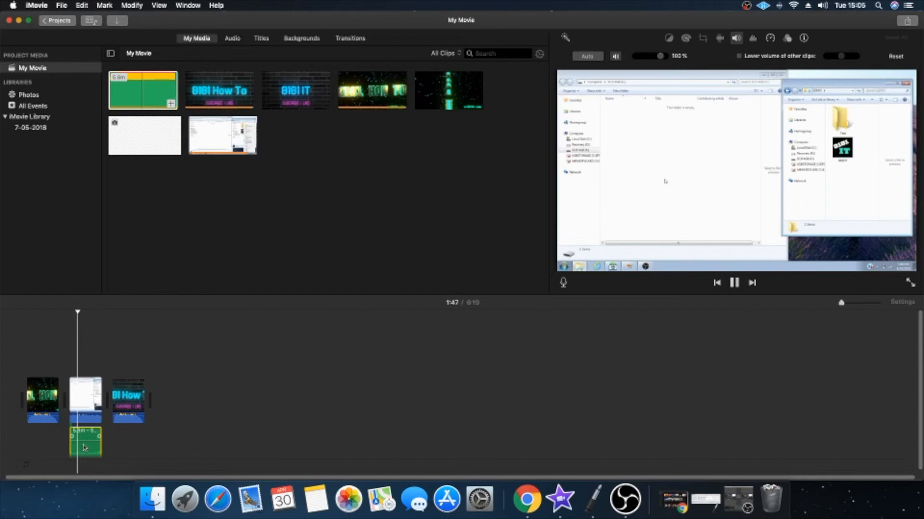
{"action": "key", "text": "space"}
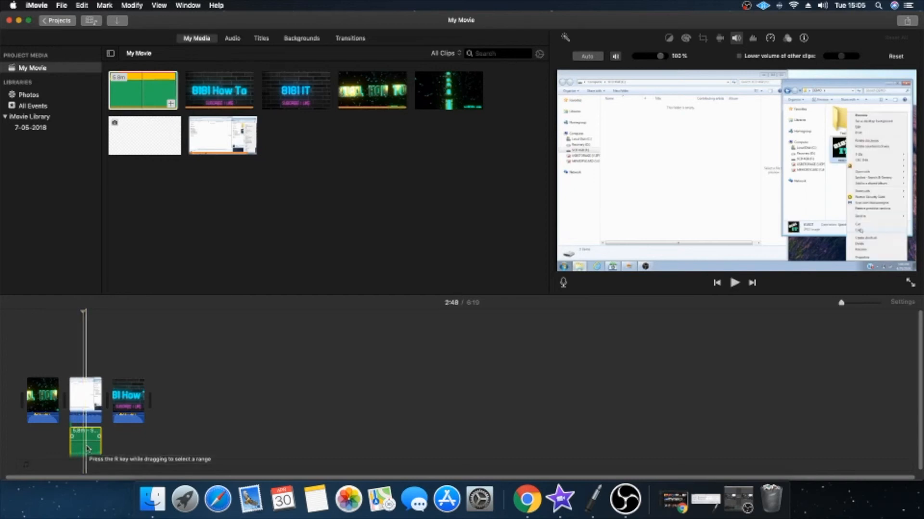
{"action": "key", "text": "space"}
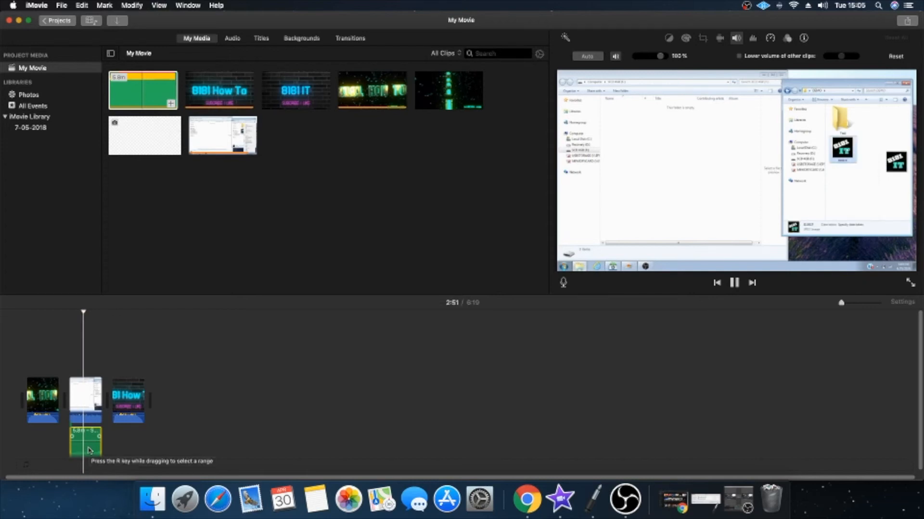
{"action": "key", "text": "space"}
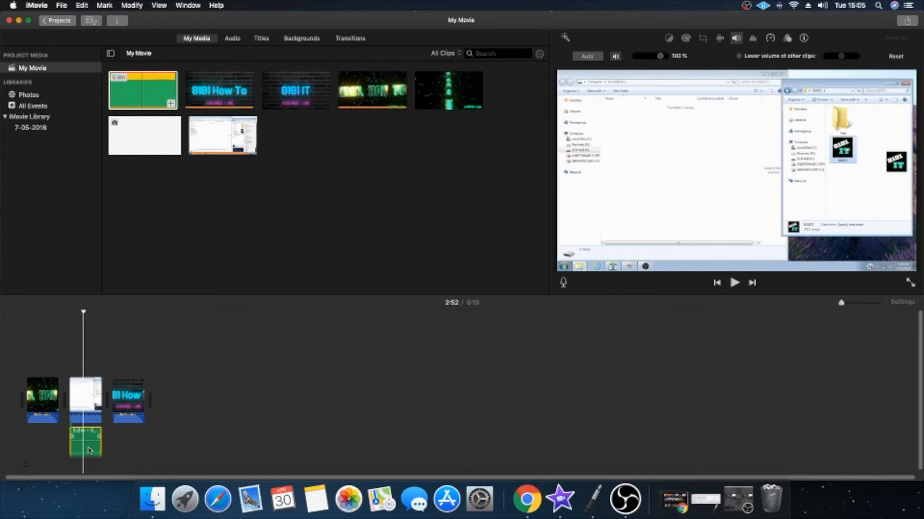